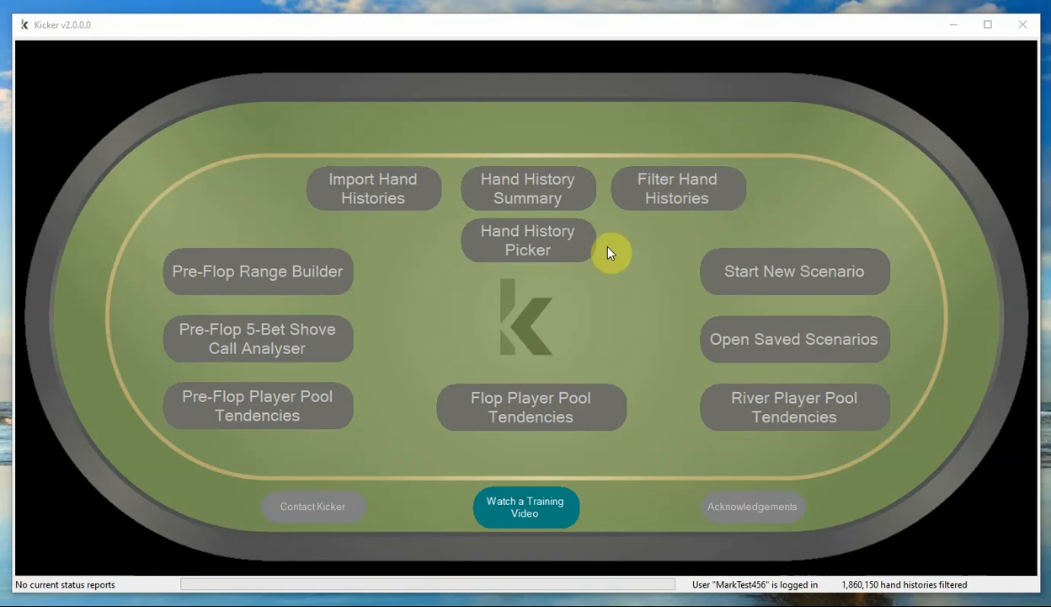
- Open the hand history summary and refresh the grid with a minimum pre-flop raise of 1.0 BB
{"action": "left_click", "coordinate": [570, 194]}
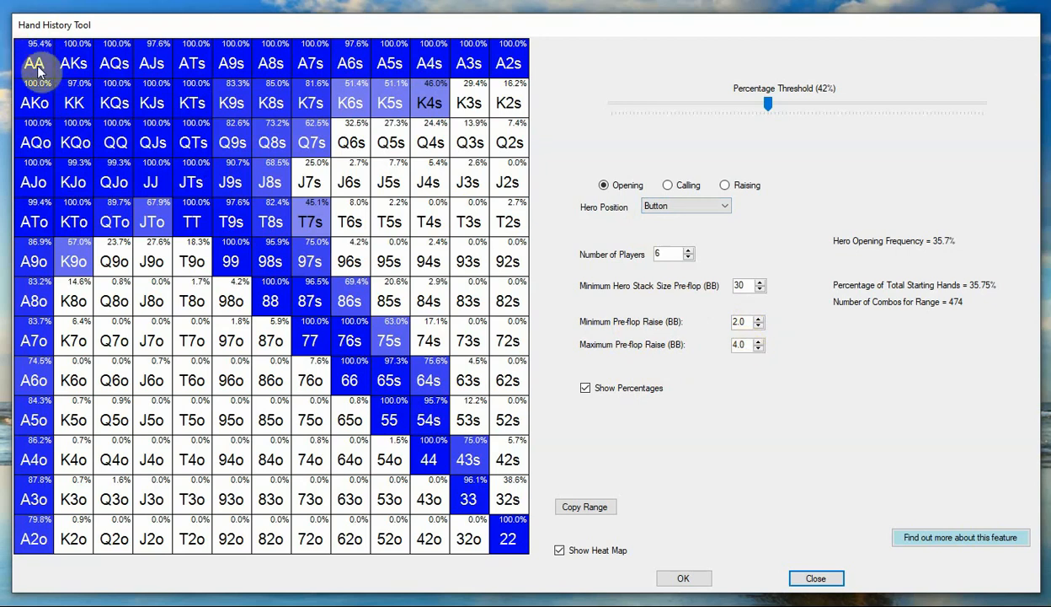
{"action": "left_click", "coordinate": [759, 327]}
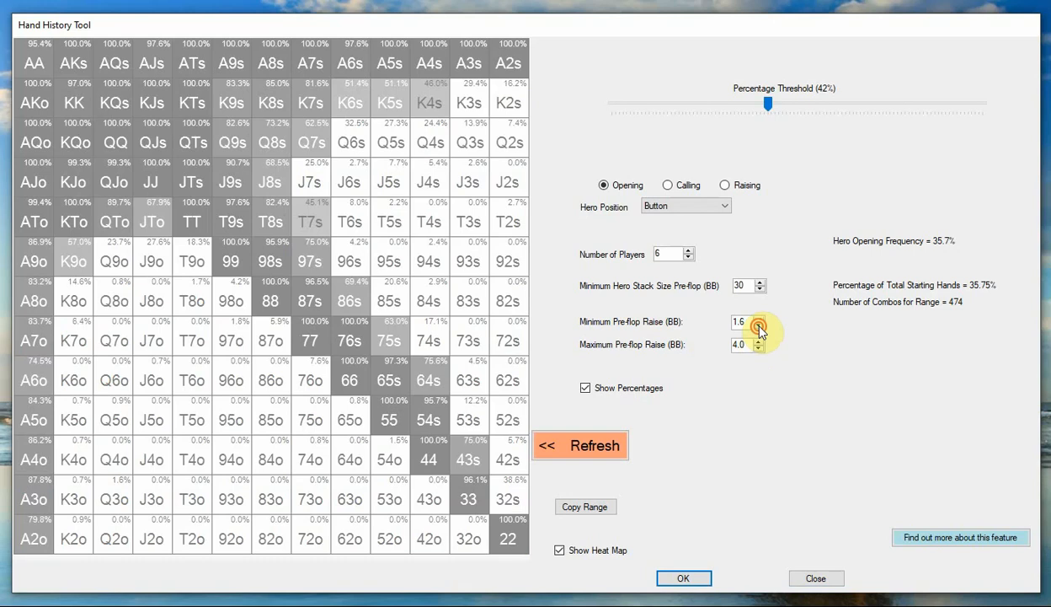
{"action": "left_click", "coordinate": [600, 453]}
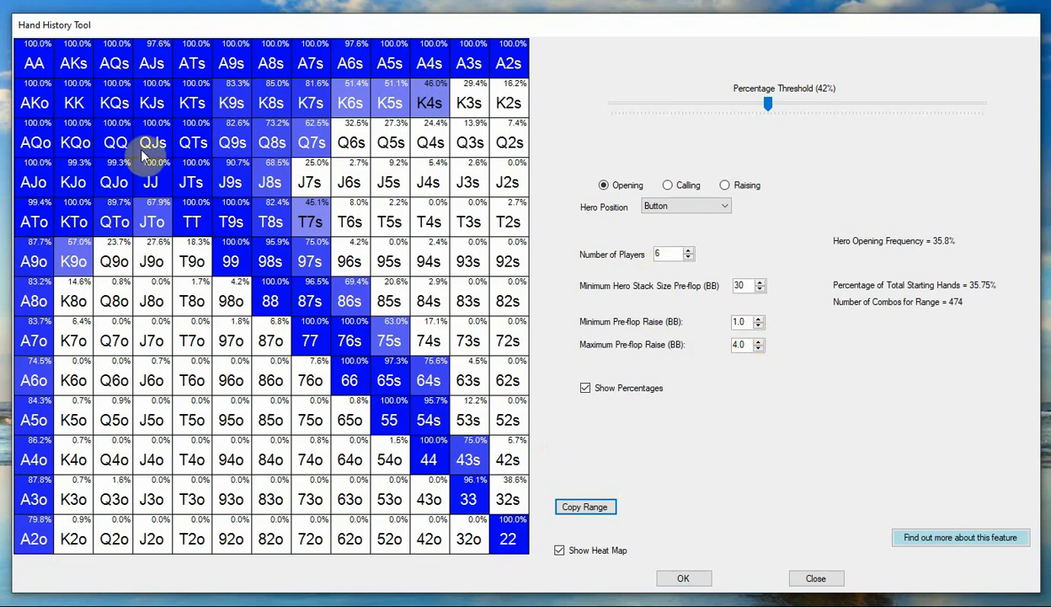
- Set the minimum pre-flop raise to 2.0 BB and the minimum hero stack size to 20 BB, refreshing the grid for each
{"action": "left_click", "coordinate": [759, 319]}
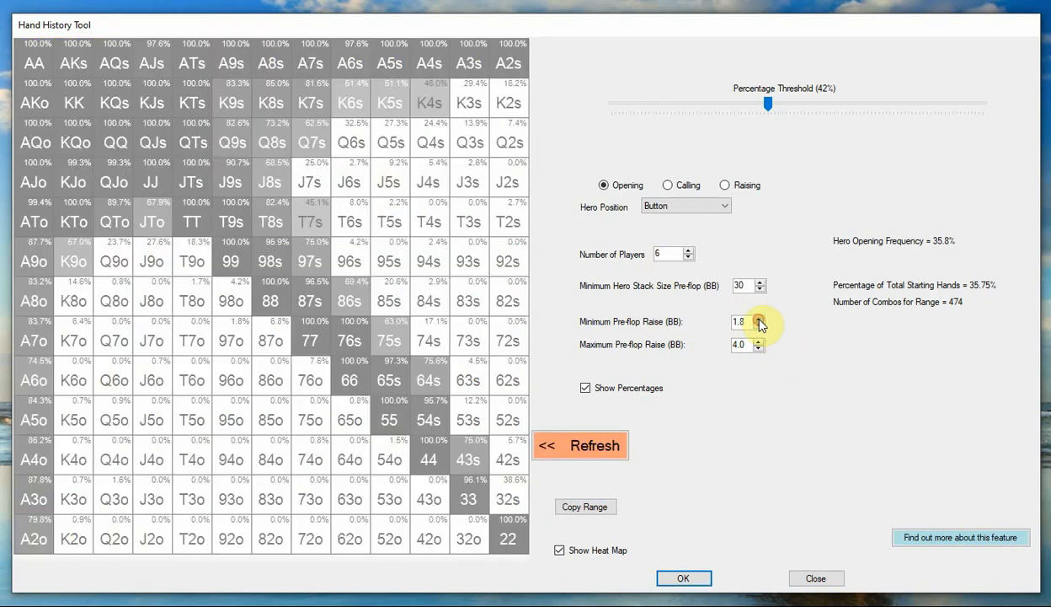
{"action": "left_click", "coordinate": [599, 440]}
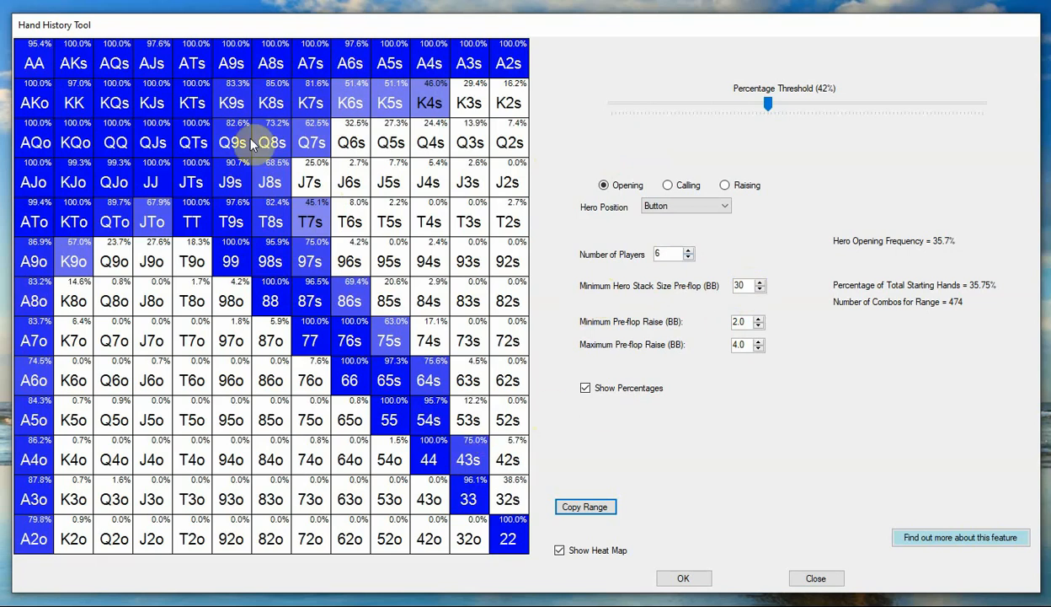
{"action": "left_click", "coordinate": [761, 290]}
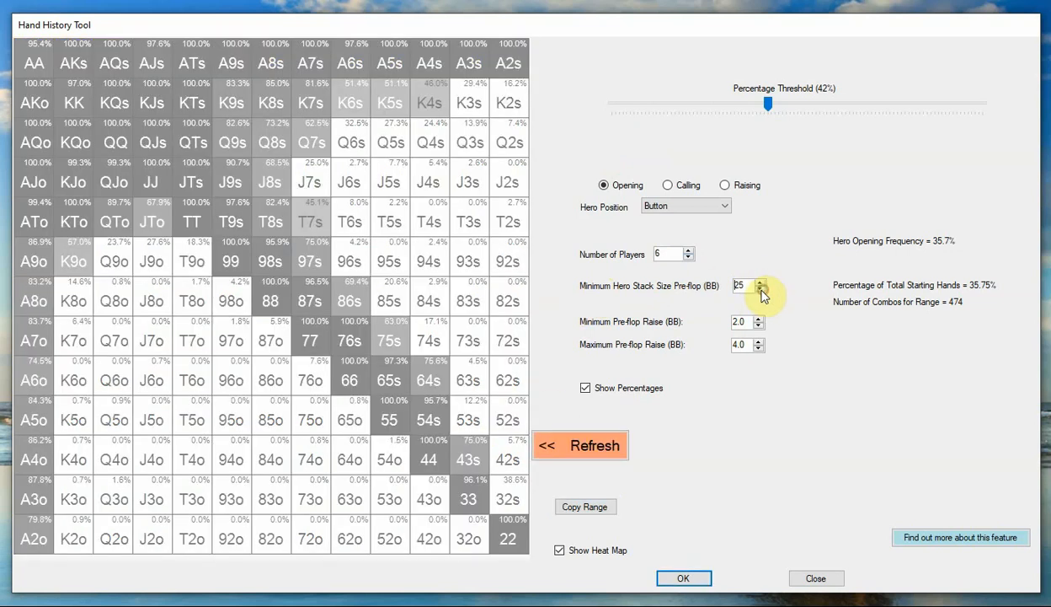
{"action": "left_click", "coordinate": [581, 445]}
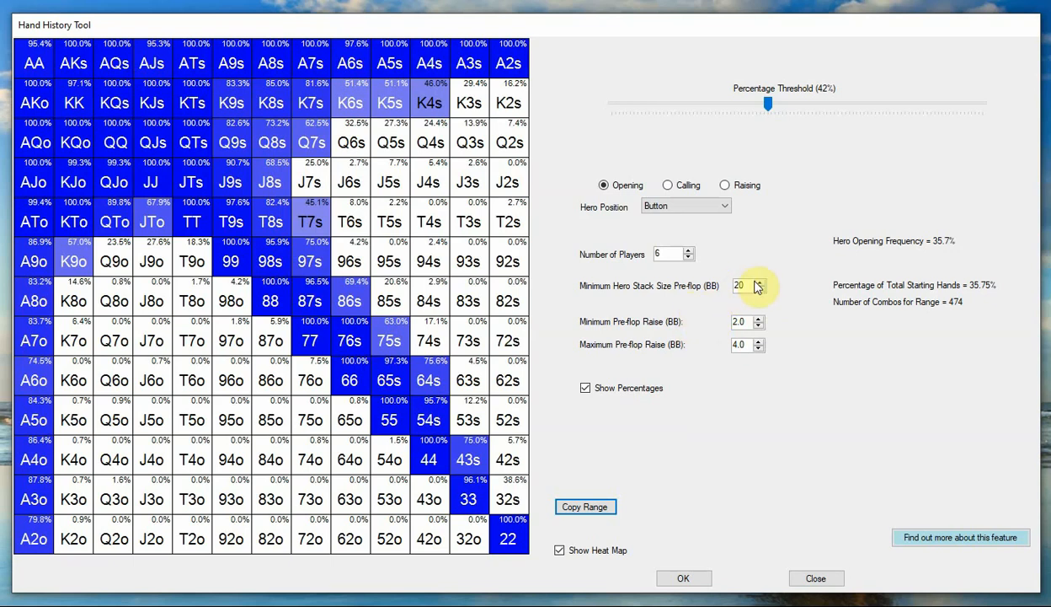
- View the hand grid as hand counts instead of percentages, and restore the percentages
{"action": "left_click", "coordinate": [603, 395]}
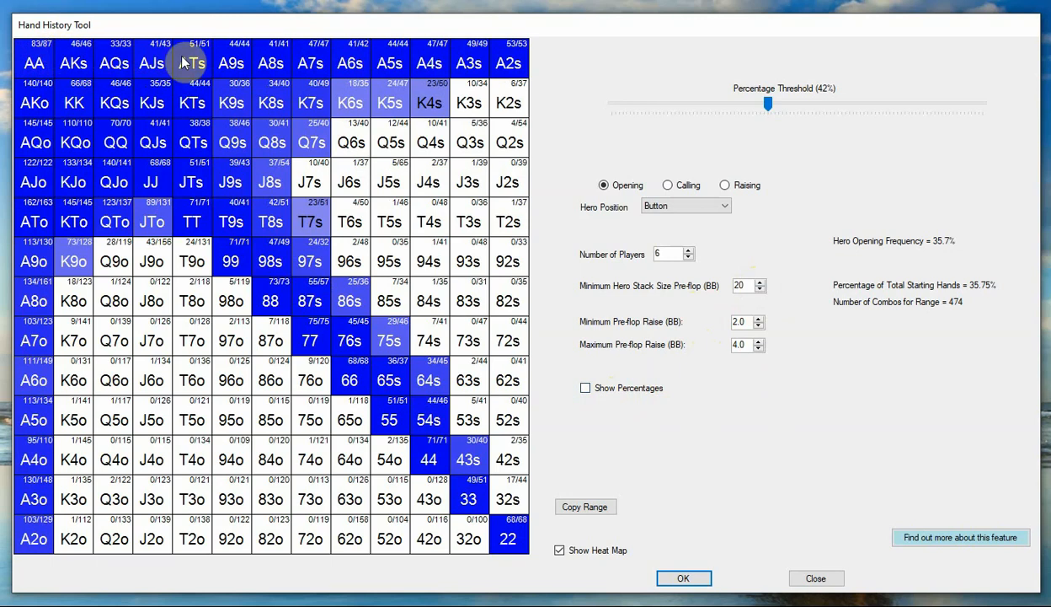
{"action": "left_click", "coordinate": [615, 390]}
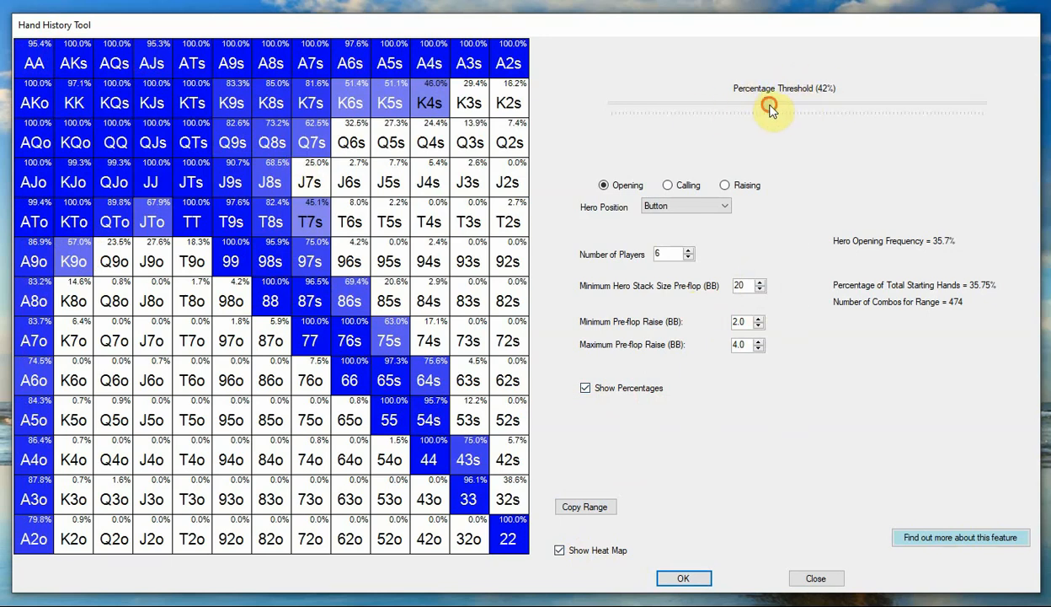
- Try percentage thresholds of 0%, 30% and 0% again on the opening range, and view the grid without the heat map
{"action": "left_click_drag", "start_coordinate": [770, 105], "coordinate": [615, 125]}
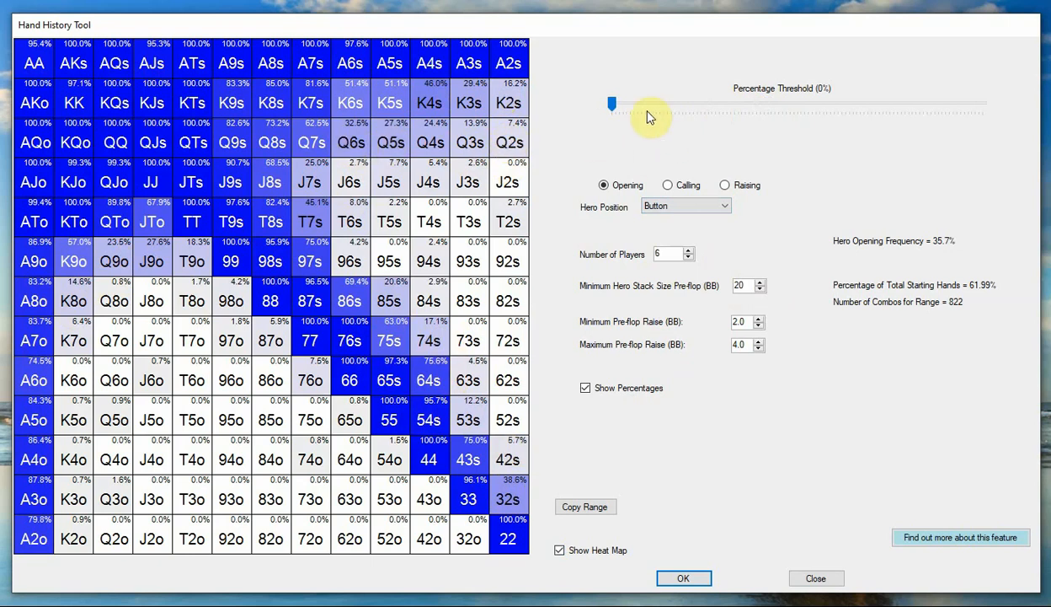
{"action": "left_click_drag", "start_coordinate": [612, 104], "coordinate": [724, 108]}
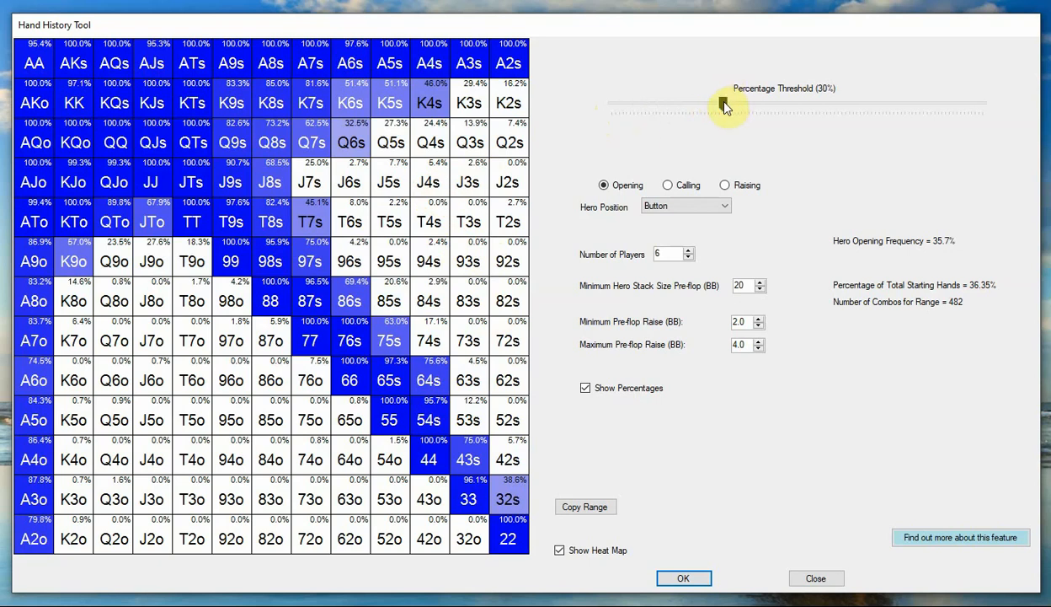
{"action": "left_click_drag", "start_coordinate": [725, 106], "coordinate": [567, 109]}
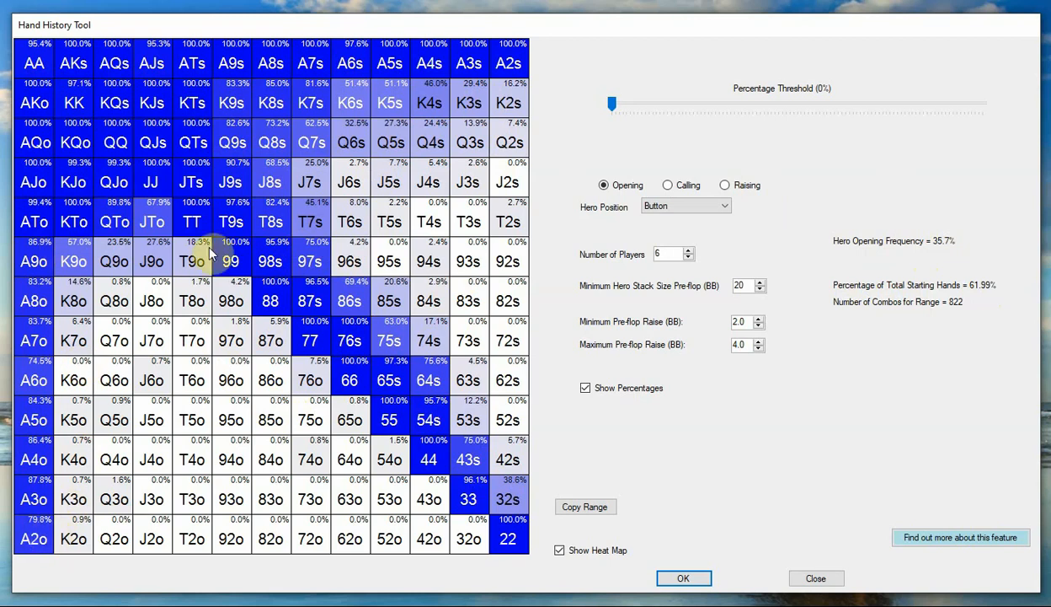
{"action": "left_click", "coordinate": [573, 549]}
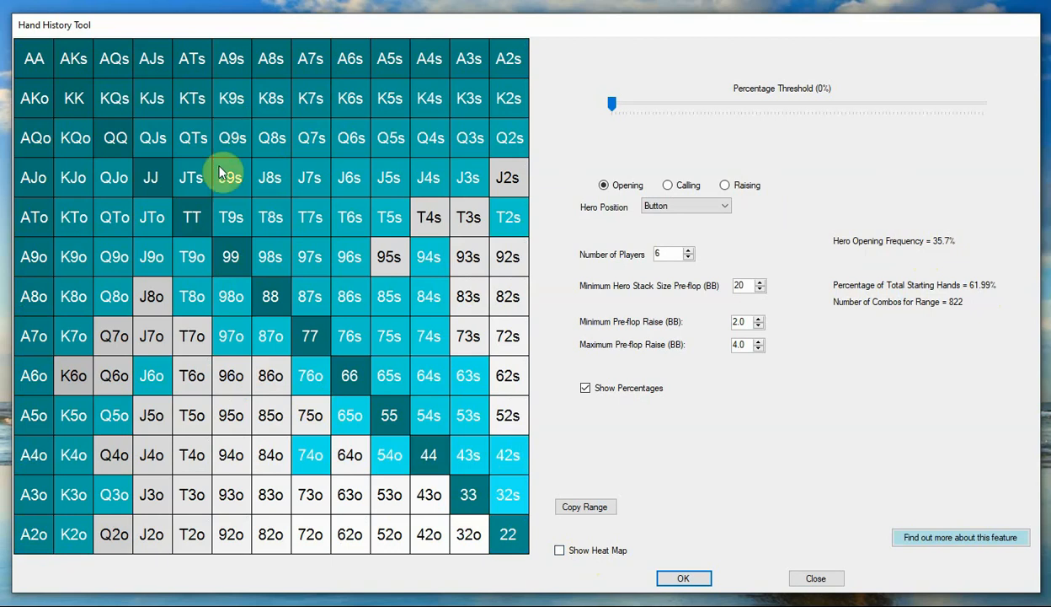
{"action": "left_click", "coordinate": [561, 550]}
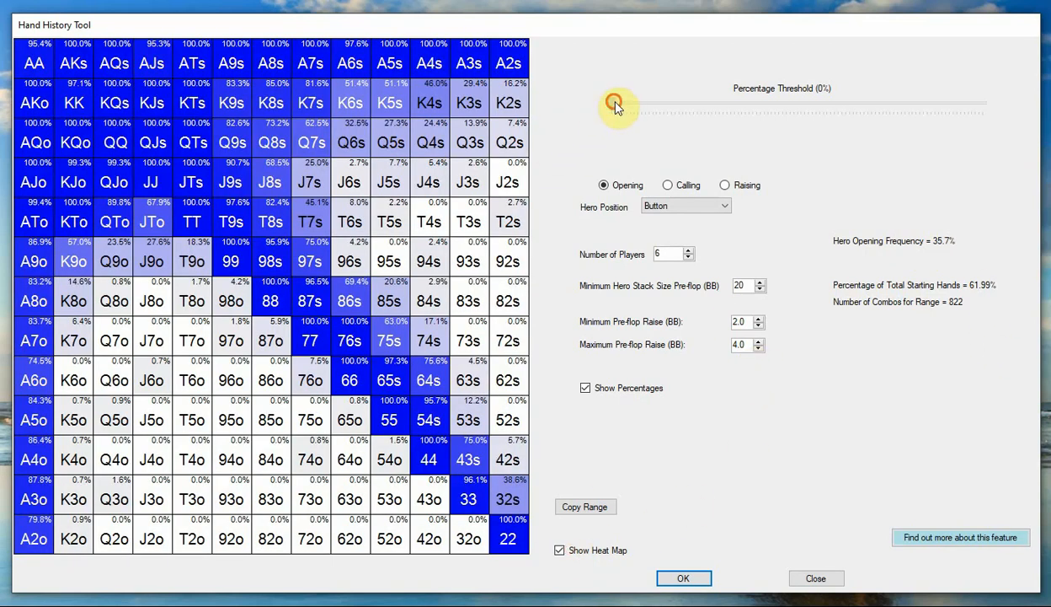
- Set the percentage threshold to 30% and copy the Button opening range, closing the hand history summary
{"action": "left_click_drag", "start_coordinate": [616, 105], "coordinate": [728, 108]}
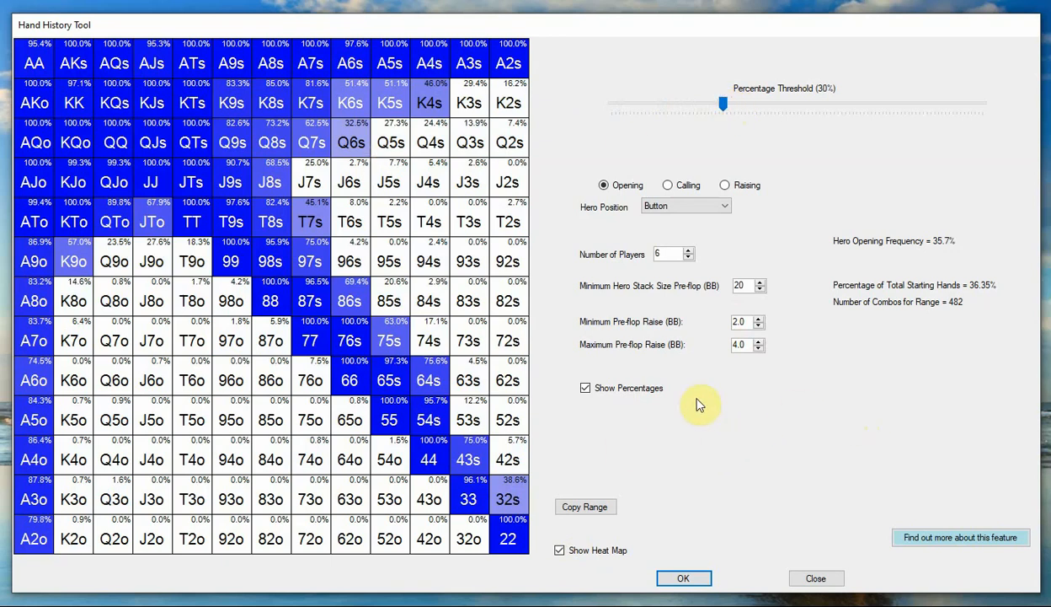
{"action": "left_click", "coordinate": [584, 506]}
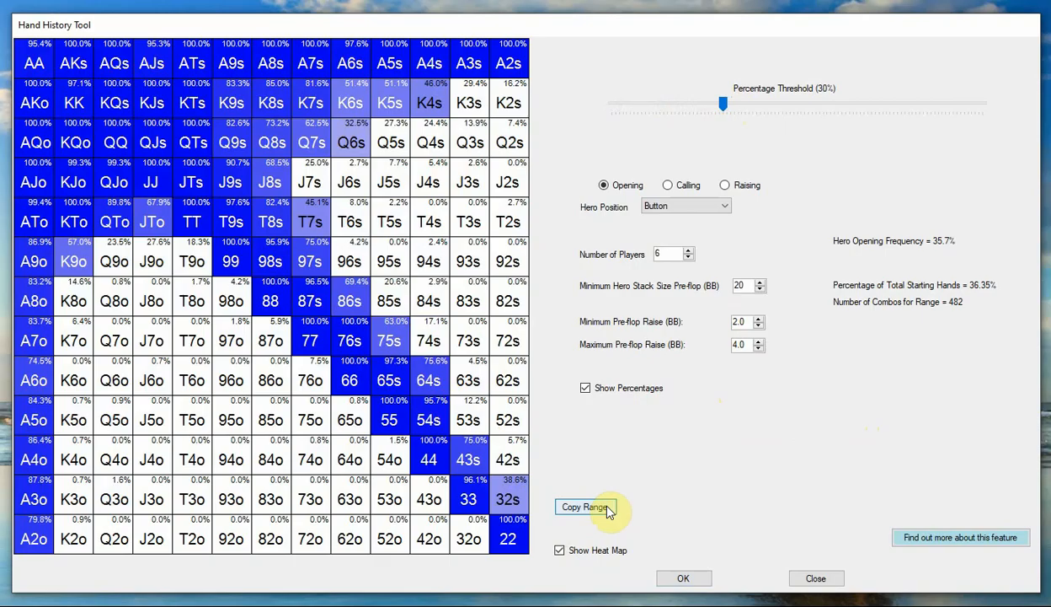
{"action": "left_click", "coordinate": [815, 578]}
- Add an opening range named "Button Opening Range 1" in the Pre-Flop Range Builder and paste the copied range into it
{"action": "left_click", "coordinate": [262, 275]}
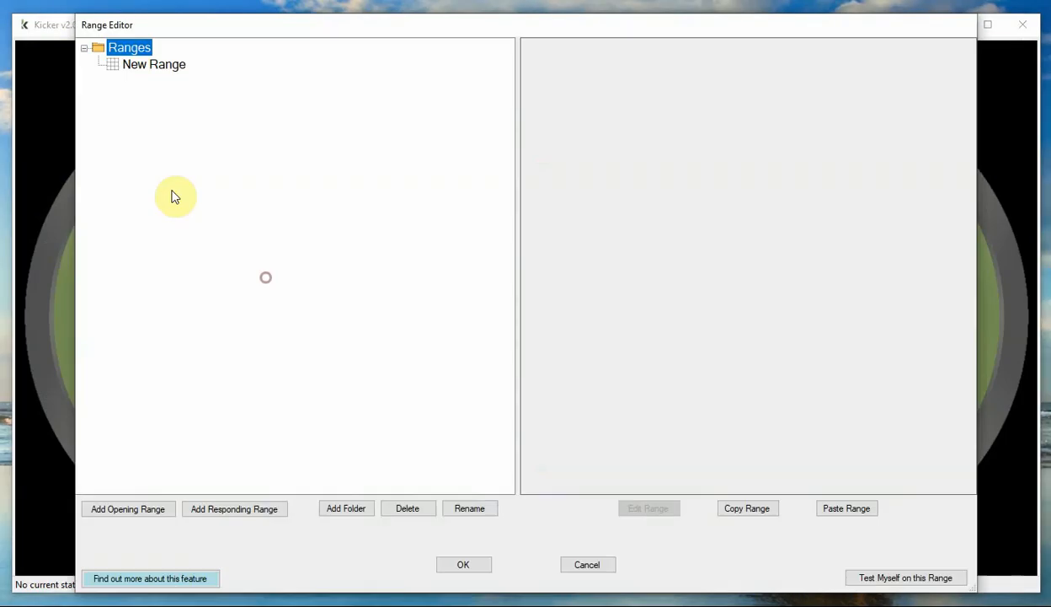
{"action": "left_click", "coordinate": [169, 508]}
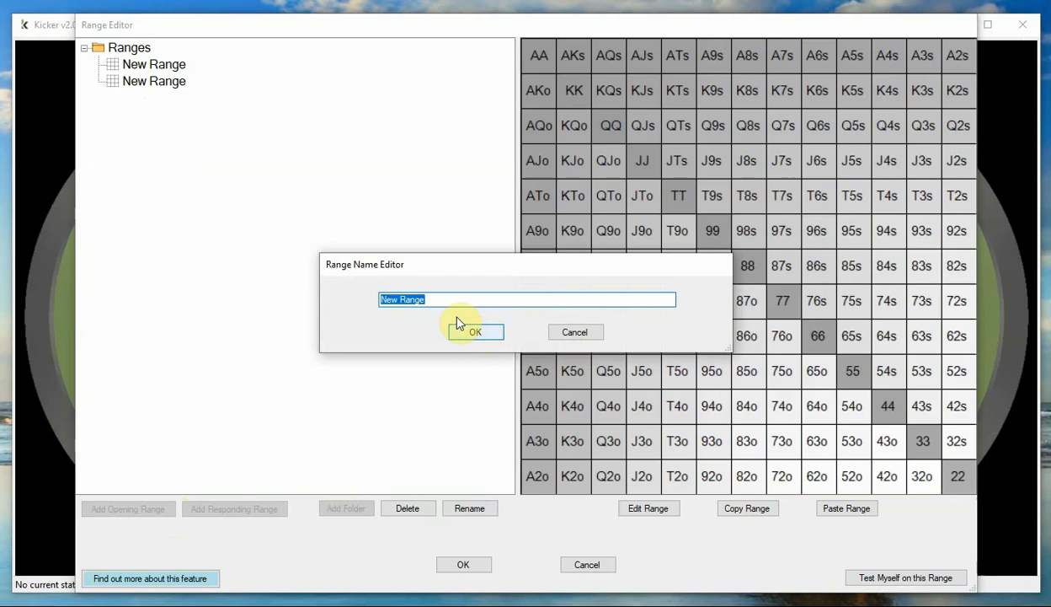
{"action": "type", "text": "Opening"}
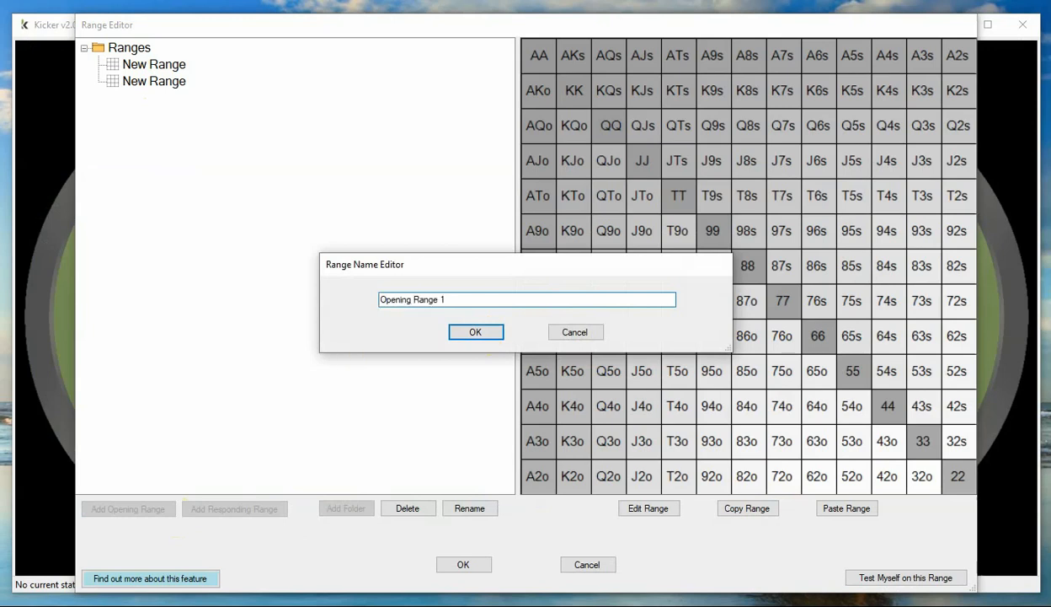
{"action": "type", "text": "Button"}
{"action": "left_click", "coordinate": [482, 337]}
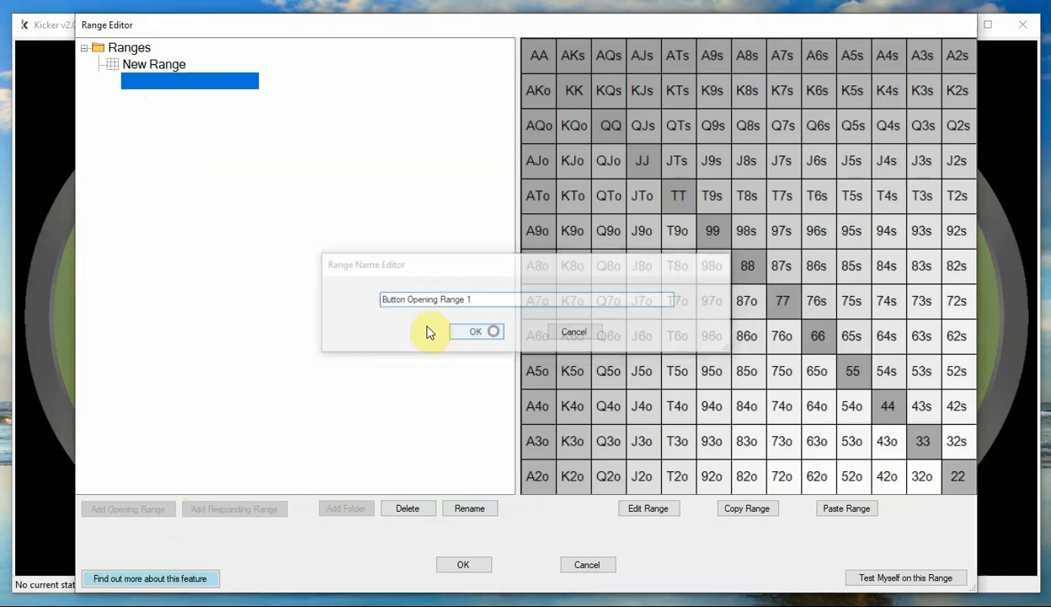
{"action": "left_click", "coordinate": [843, 510]}
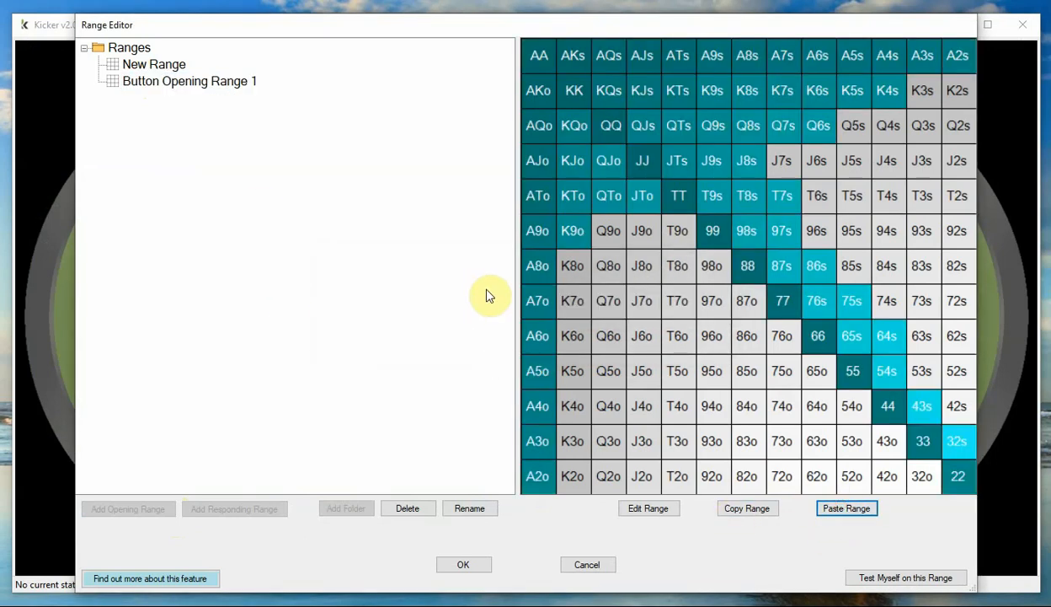
- Examine Button Opening Range 1 in the range editing view, and leave the Range Editor by cancelling
{"action": "left_click", "coordinate": [657, 510]}
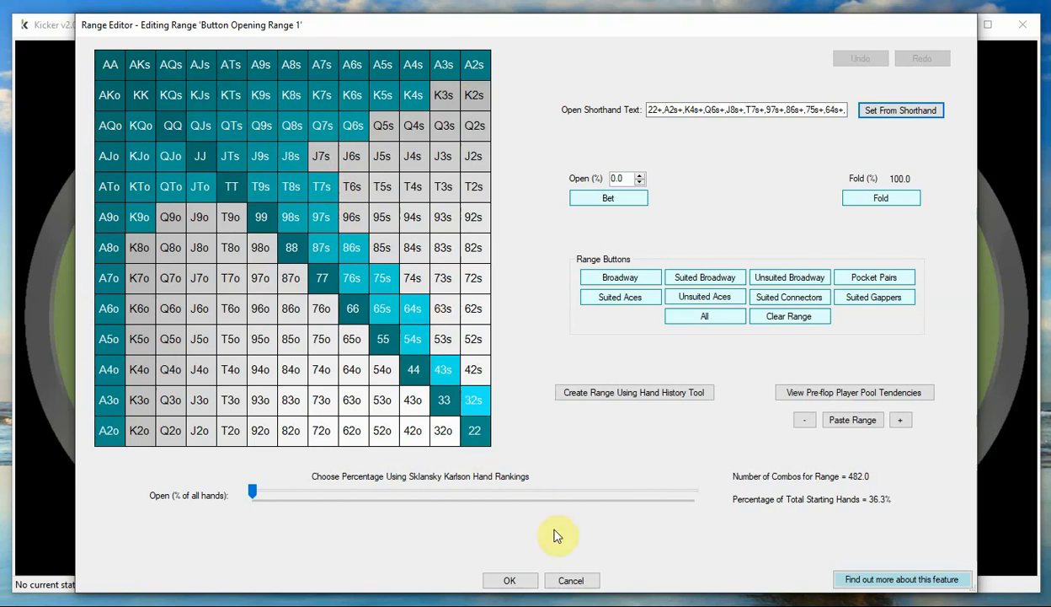
{"action": "left_click", "coordinate": [581, 583]}
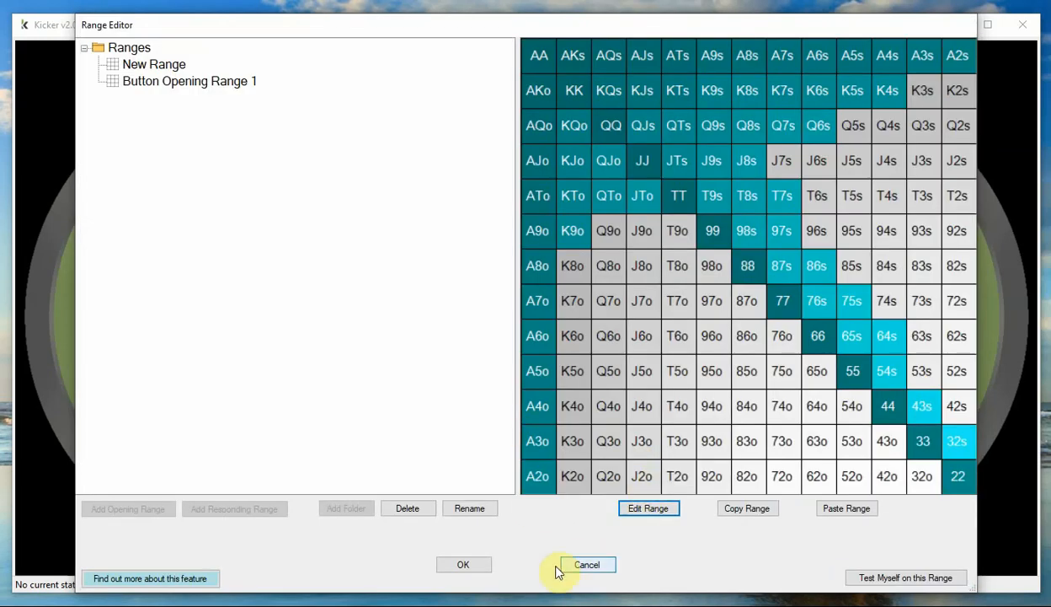
{"action": "left_click", "coordinate": [592, 566]}
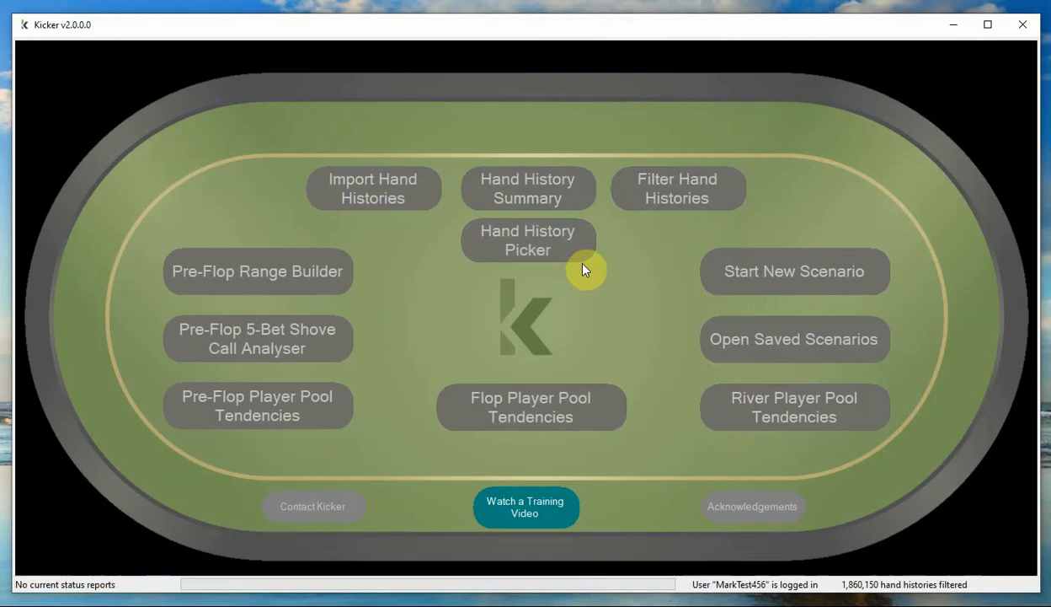
- Reopen the hand history summary and refresh the grid for Calling ranges from the Button against any villain position
{"action": "left_click", "coordinate": [489, 194]}
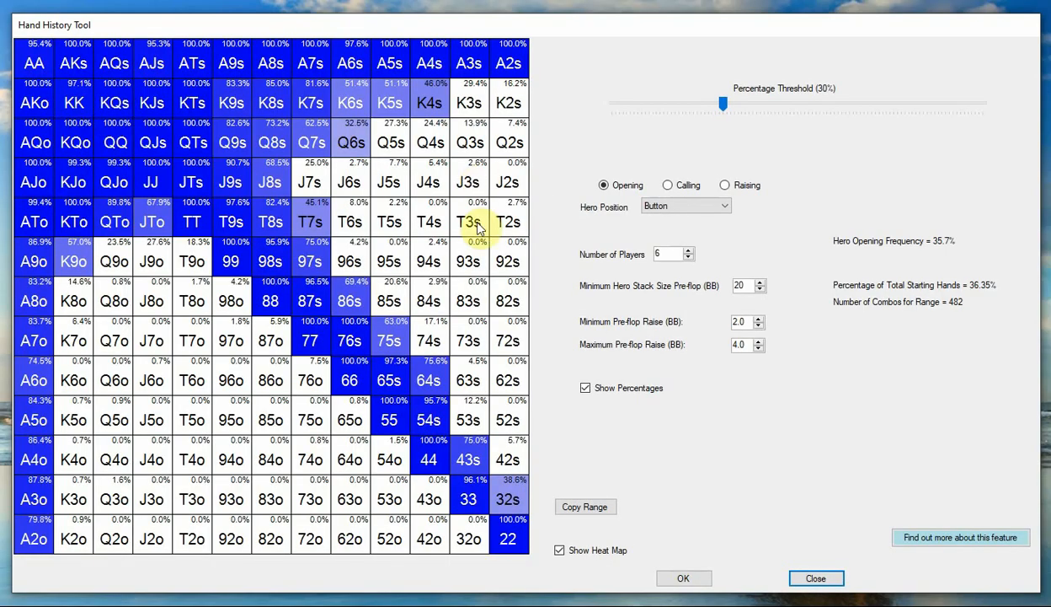
{"action": "left_click", "coordinate": [686, 188]}
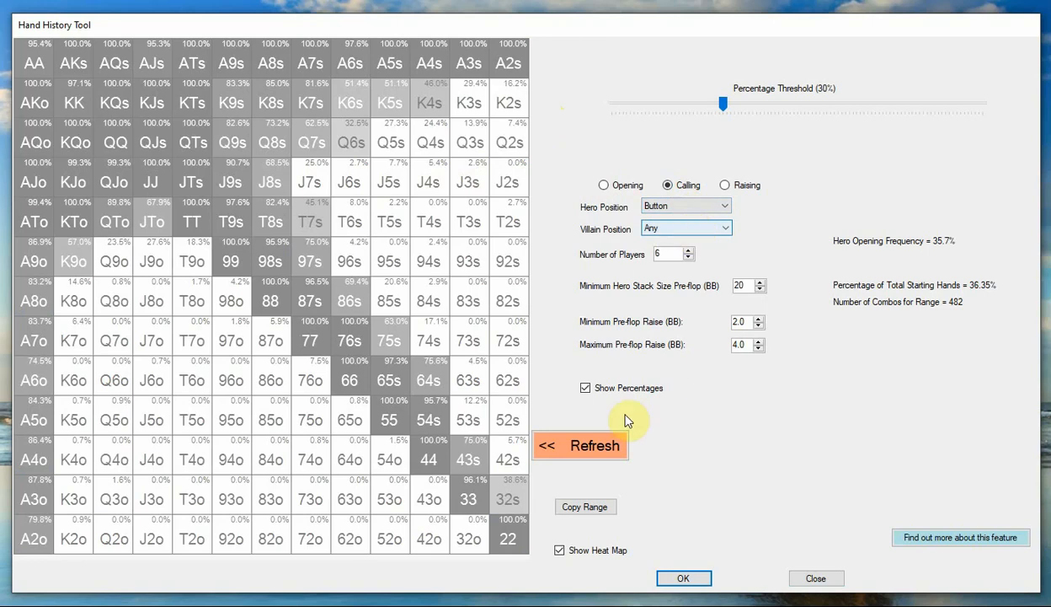
{"action": "left_click", "coordinate": [607, 460]}
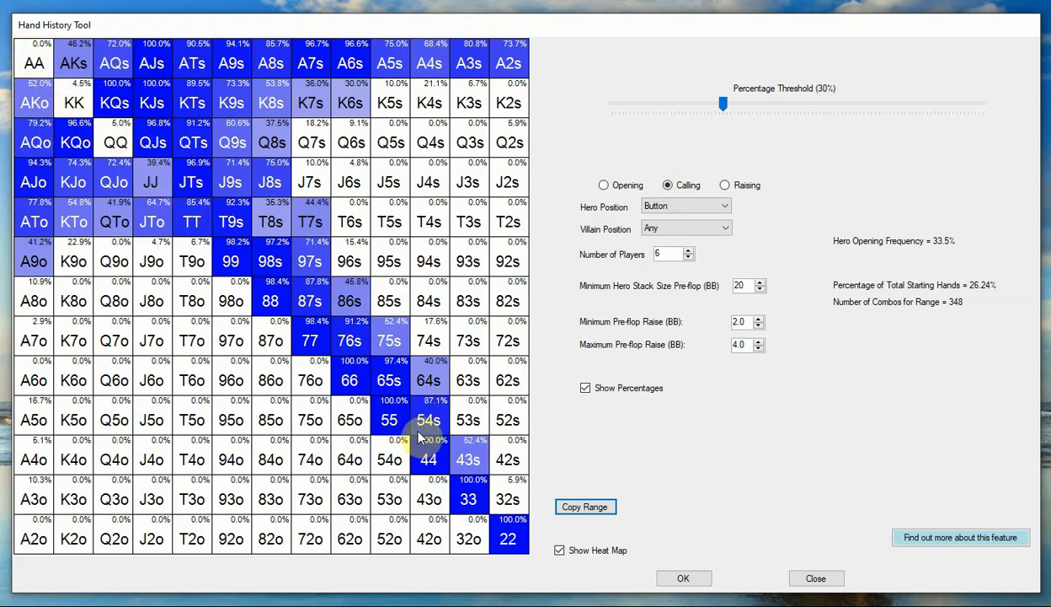
- Set the percentage threshold to 29% and the villain position to Cutoff for the calling range, refreshing the grid
{"action": "left_click", "coordinate": [724, 103]}
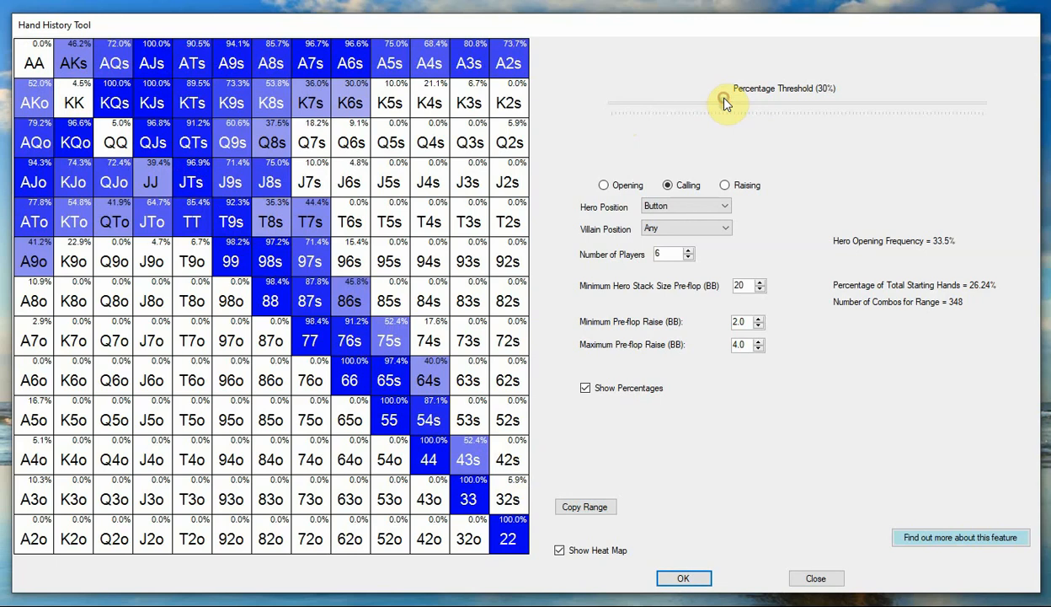
{"action": "mouse_move", "coordinate": [715, 103]}
{"action": "left_mouse_down"}
{"action": "mouse_move", "coordinate": [595, 112]}
{"action": "mouse_move", "coordinate": [721, 108]}
{"action": "left_mouse_up"}
{"action": "left_click", "coordinate": [714, 234]}
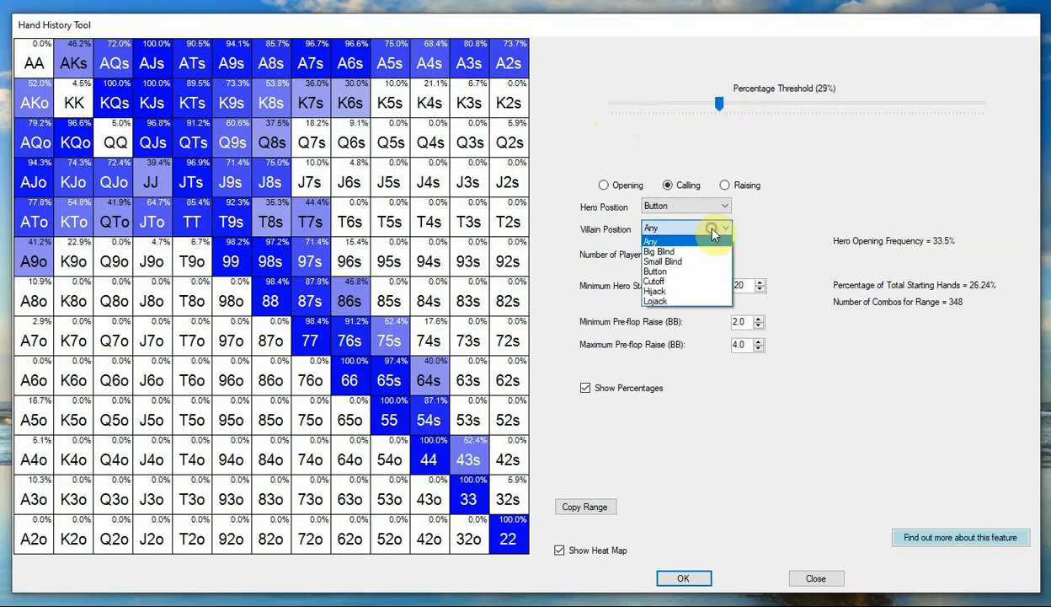
{"action": "left_click", "coordinate": [706, 224]}
{"action": "left_click", "coordinate": [669, 250]}
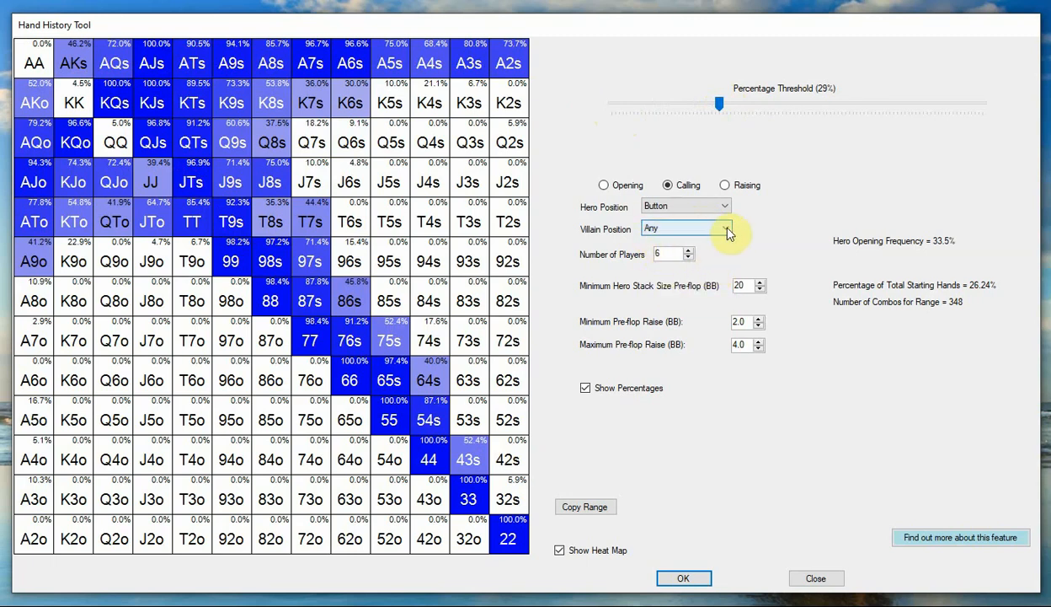
{"action": "left_click", "coordinate": [727, 230]}
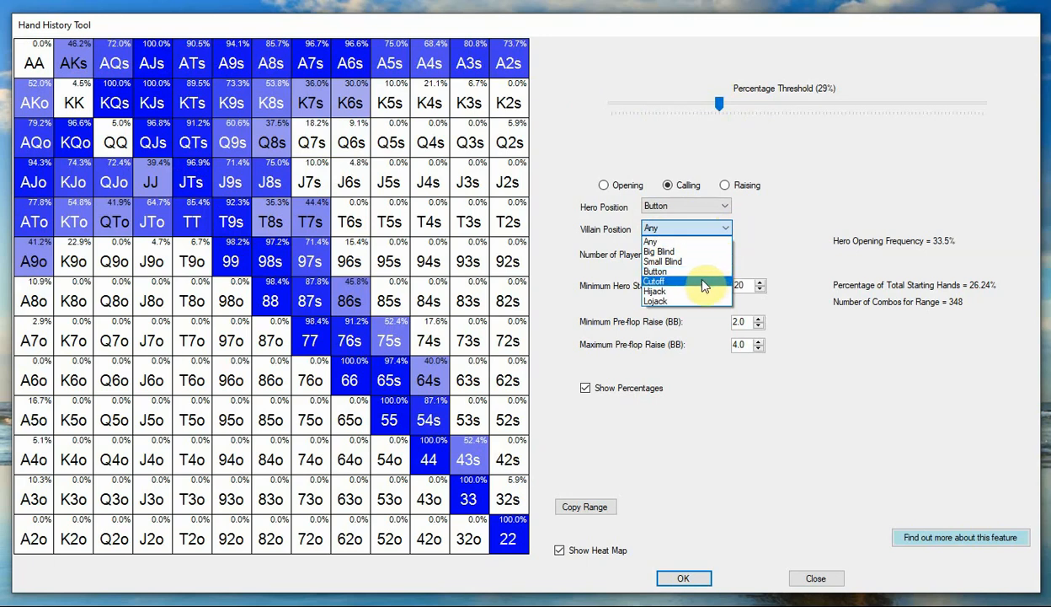
{"action": "left_click", "coordinate": [702, 281]}
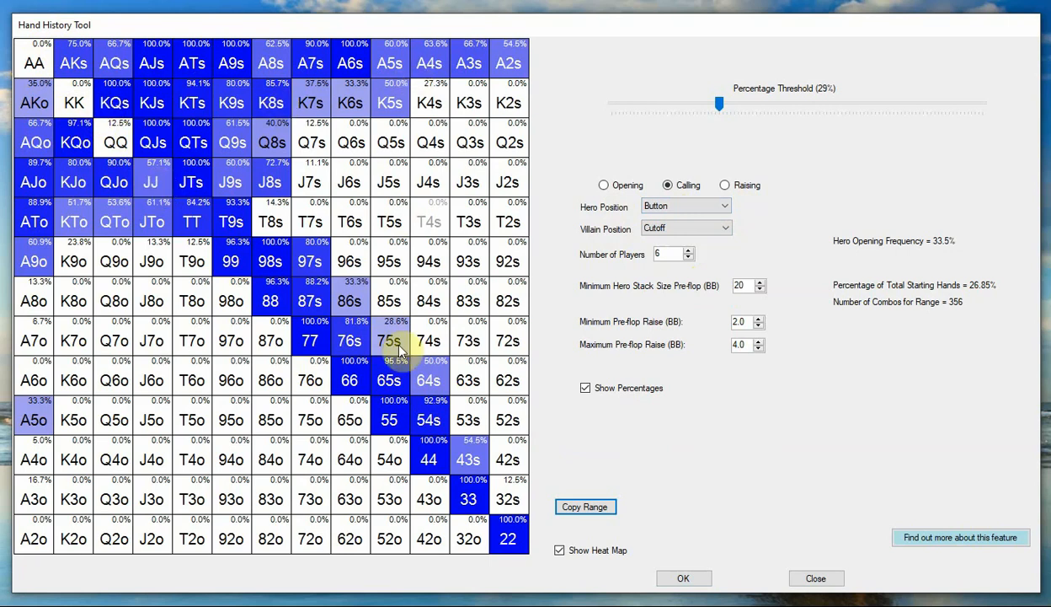
- Set the percentage threshold to 30% and copy the Button calling range against the Cutoff, closing the summary
{"action": "mouse_move", "coordinate": [723, 108]}
{"action": "left_mouse_down"}
{"action": "mouse_move", "coordinate": [606, 117]}
{"action": "mouse_move", "coordinate": [851, 122]}
{"action": "mouse_move", "coordinate": [924, 112]}
{"action": "mouse_move", "coordinate": [598, 110]}
{"action": "mouse_move", "coordinate": [727, 107]}
{"action": "left_mouse_up"}
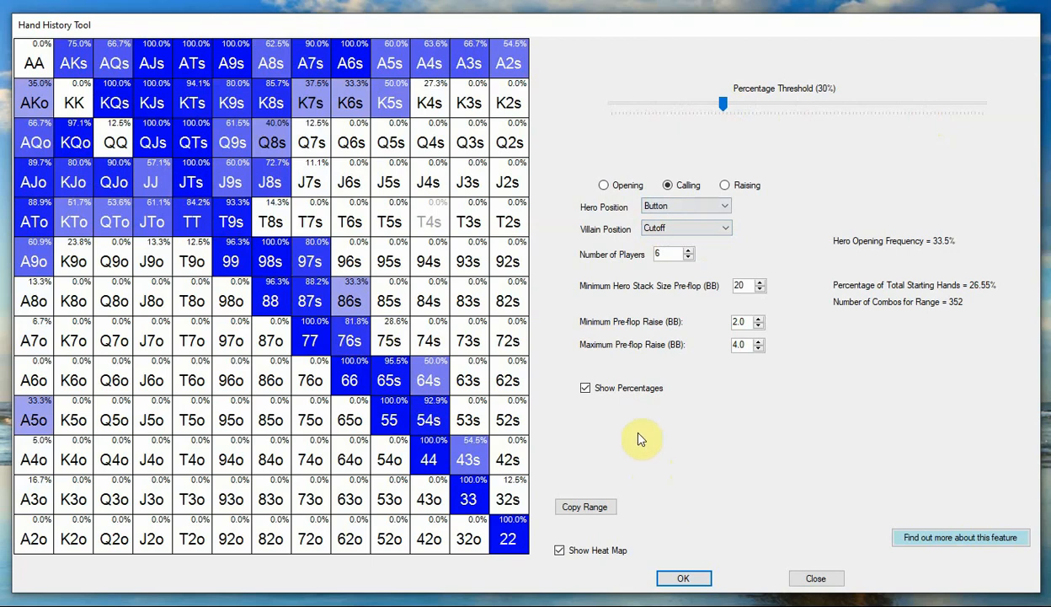
{"action": "left_click", "coordinate": [590, 507]}
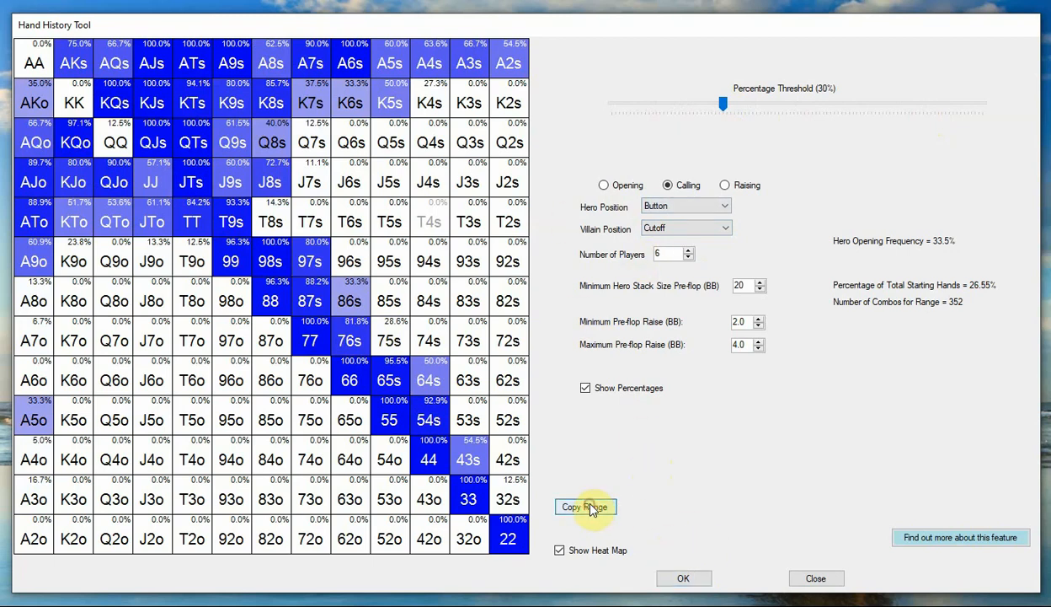
{"action": "left_click", "coordinate": [815, 578]}
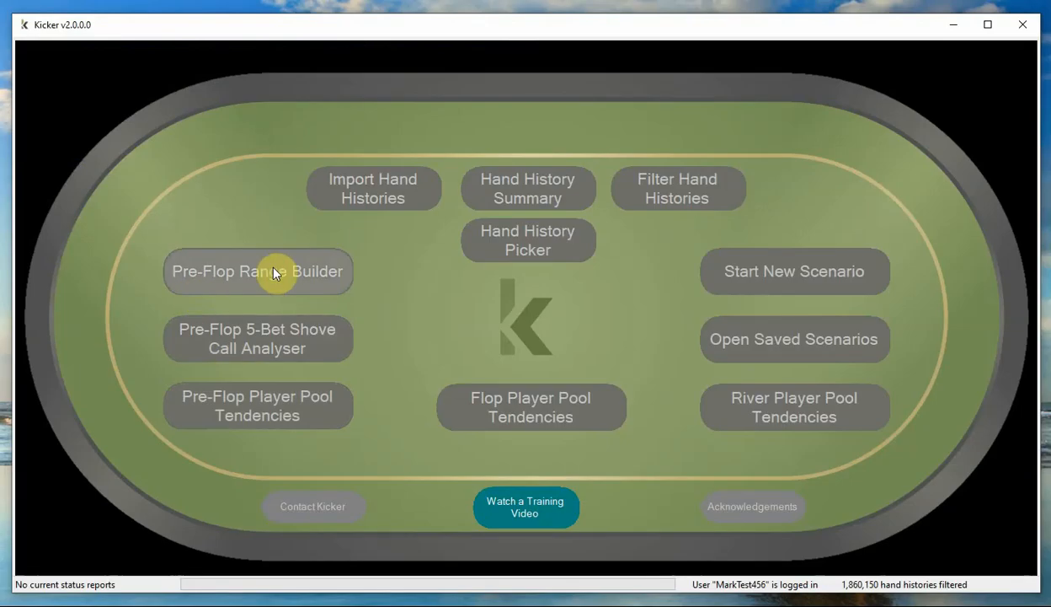
- Add a responding range to the Ranges folder of the Pre-Flop Range Builder and name it "Button Response to Cutoff Open"
{"action": "left_click", "coordinate": [273, 272]}
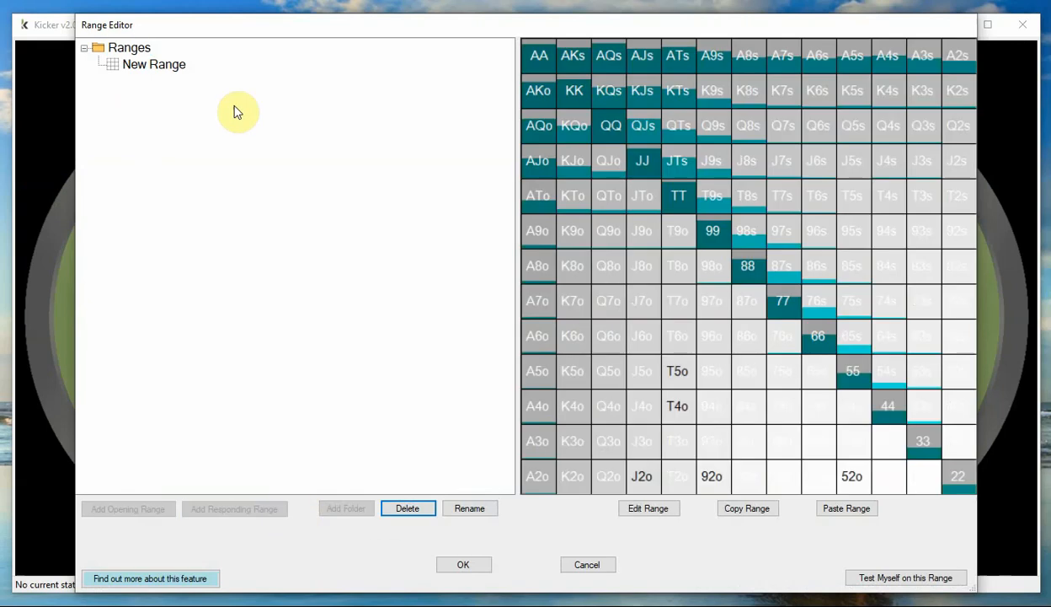
{"action": "left_click", "coordinate": [131, 48]}
{"action": "left_click", "coordinate": [232, 508]}
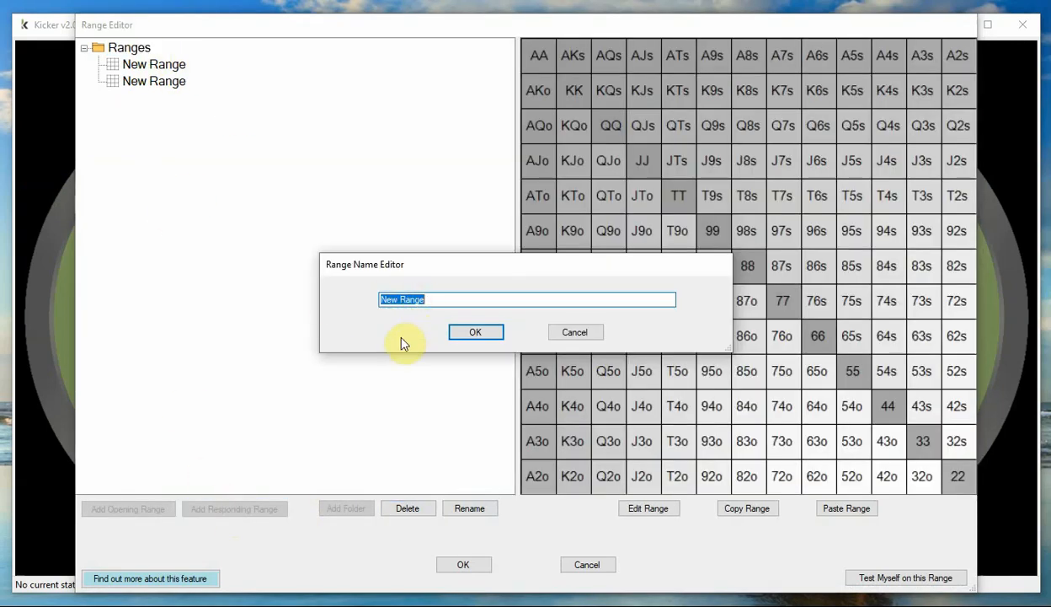
{"action": "type", "text": "Button Response to Cutoff Open"}
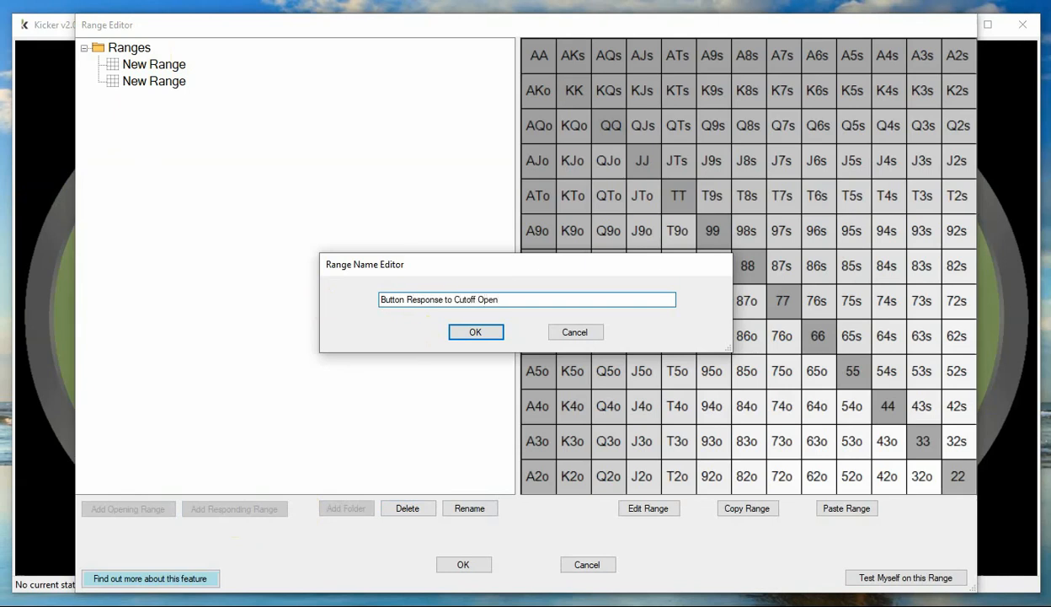
{"action": "left_click", "coordinate": [477, 334]}
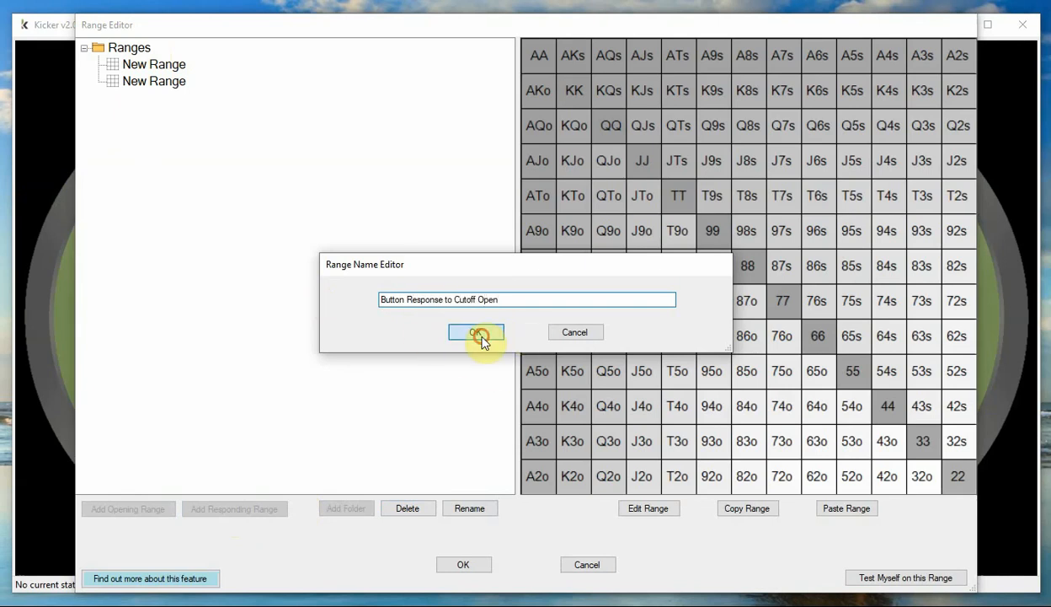
- Paste the copied calling range into Button Response to Cutoff Open and open it for editing, leaving the Range Editor by cancelling
{"action": "left_click", "coordinate": [836, 506]}
{"action": "left_click", "coordinate": [659, 511]}
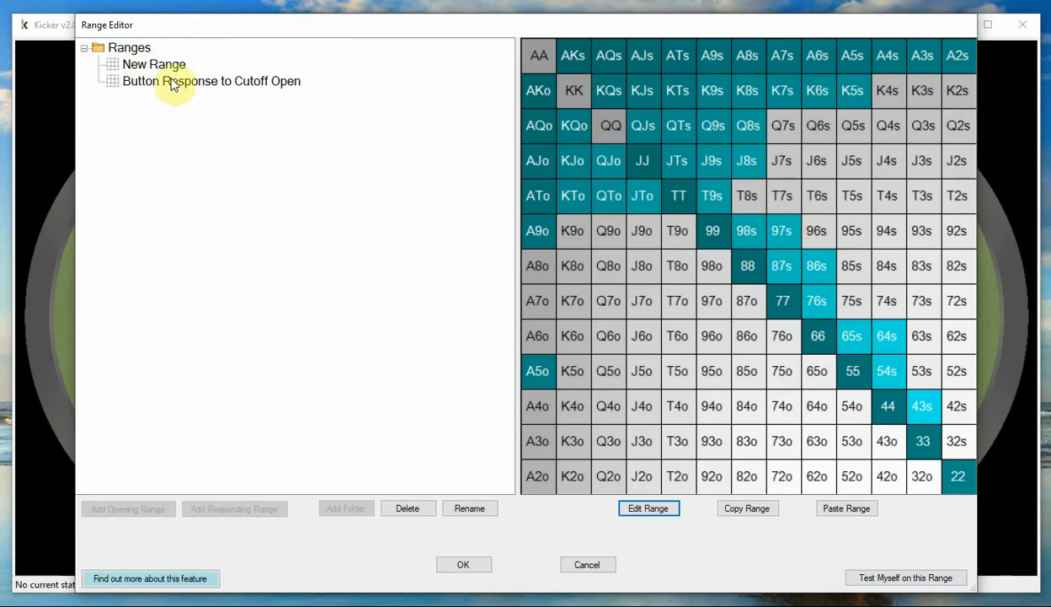
{"action": "left_click", "coordinate": [594, 564]}
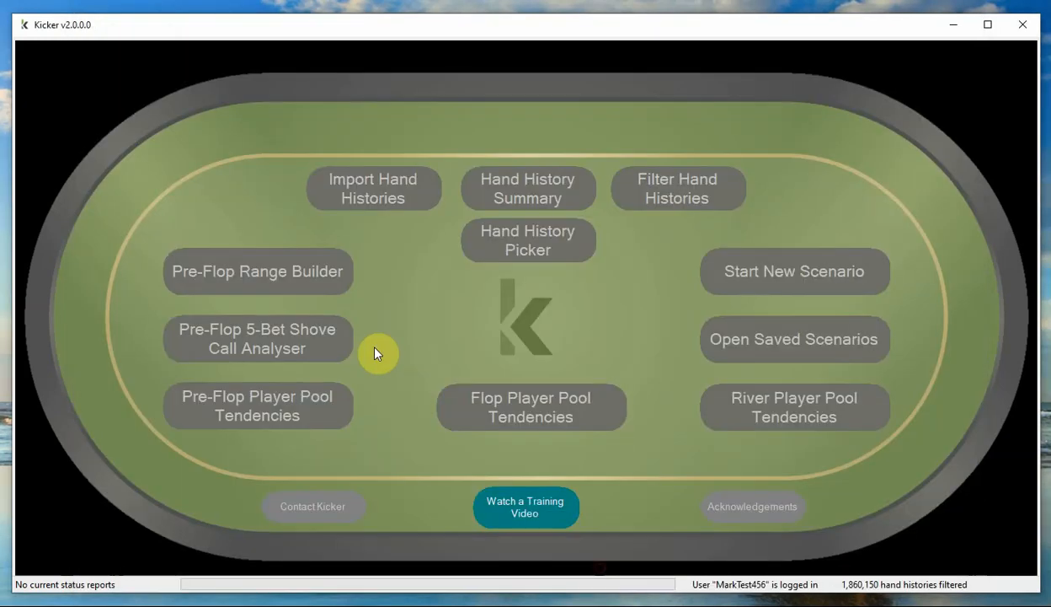
- Reopen the hand history summary and display the Button's Raising range against the Cutoff with the percentage threshold at 0%
{"action": "left_click", "coordinate": [496, 193]}
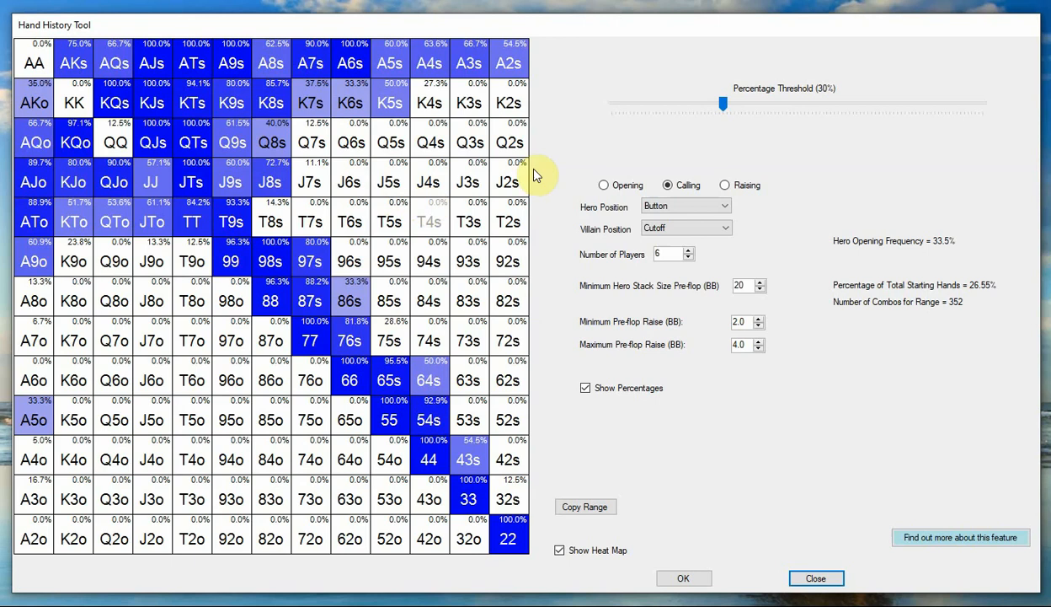
{"action": "left_click", "coordinate": [739, 186]}
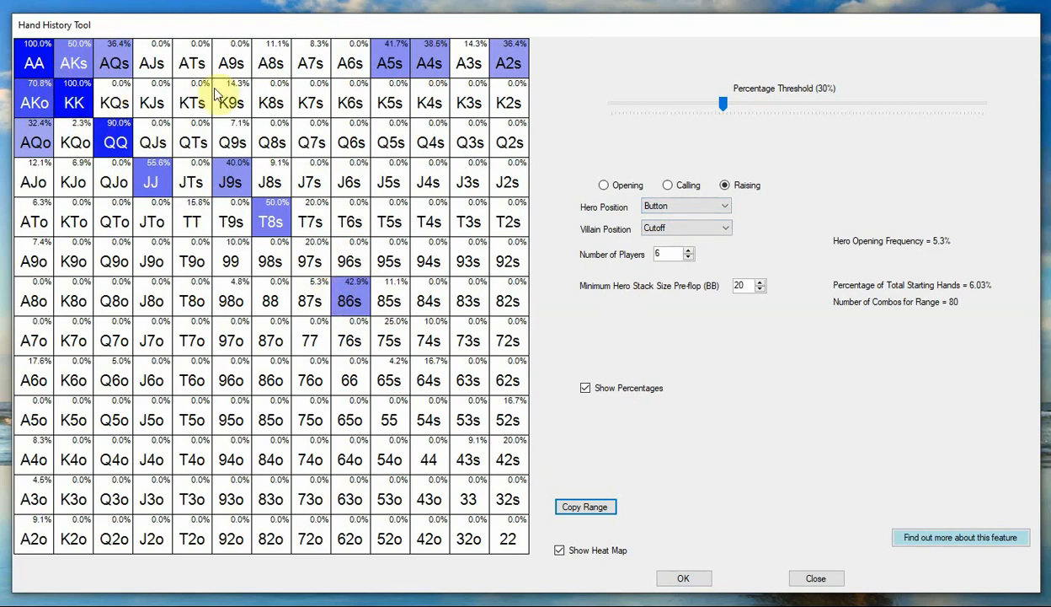
{"action": "left_click_drag", "start_coordinate": [725, 106], "coordinate": [600, 110]}
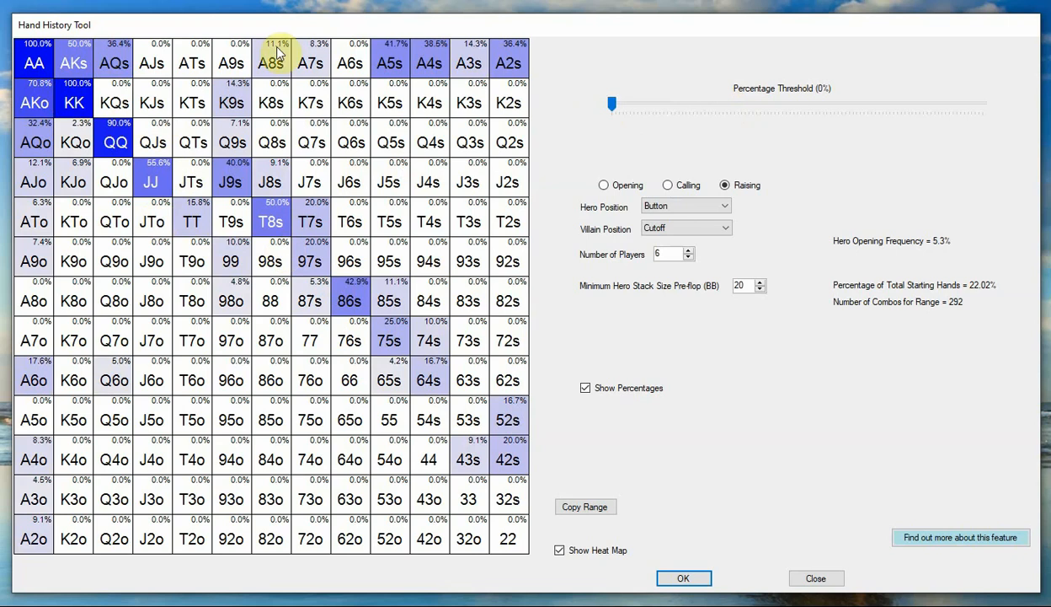
{"action": "mouse_move", "coordinate": [615, 104]}
{"action": "left_mouse_down"}
{"action": "mouse_move", "coordinate": [664, 103]}
{"action": "mouse_move", "coordinate": [613, 107]}
{"action": "left_mouse_up"}
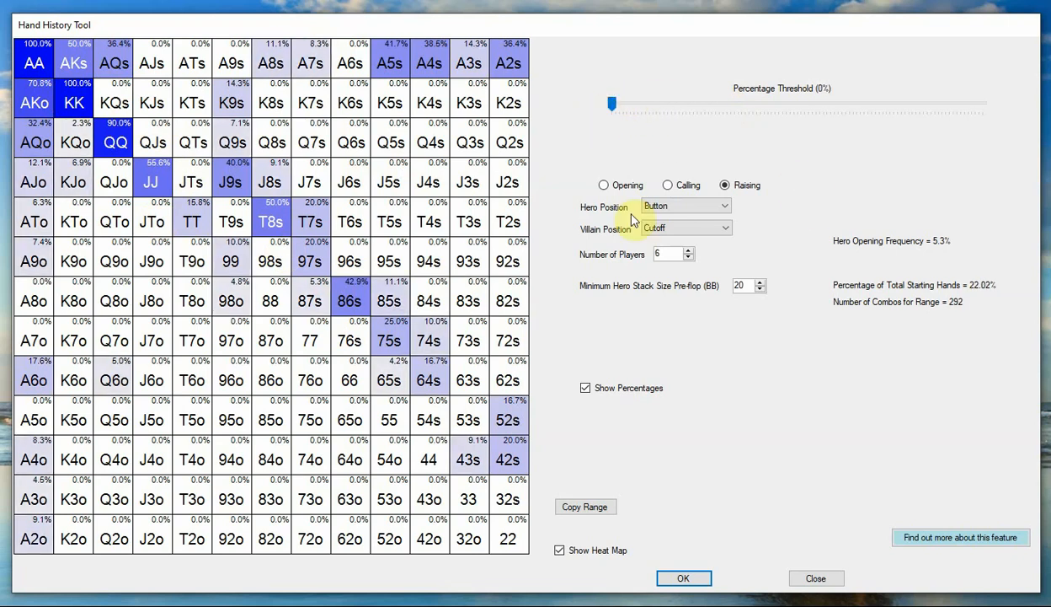